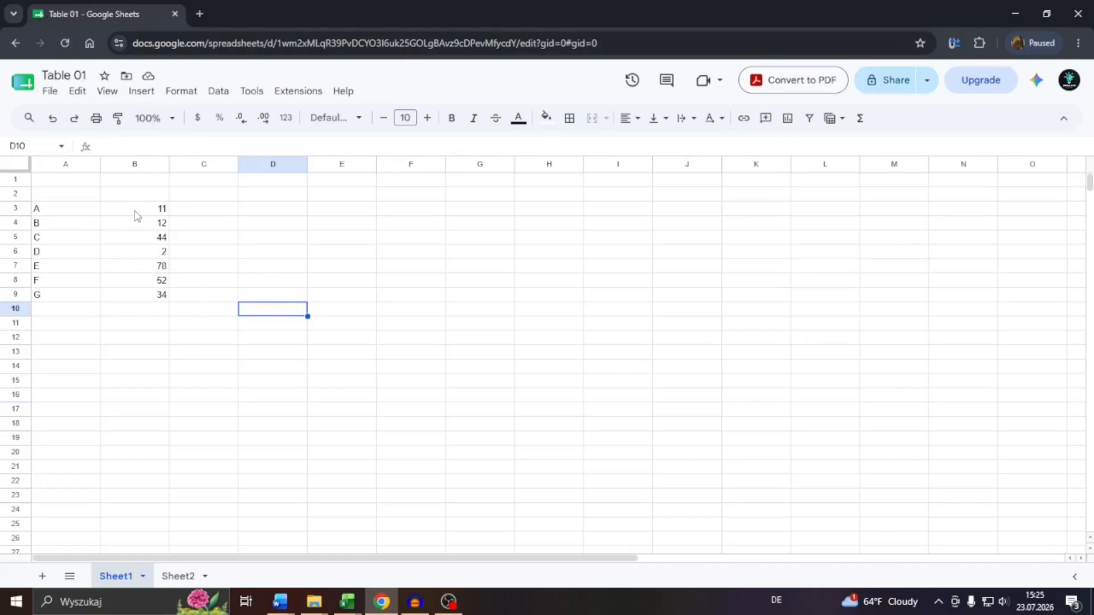
Select the values in B3:B9 and examine their total.
left_click_drag(136, 215, 155, 295)
left_click(222, 286)
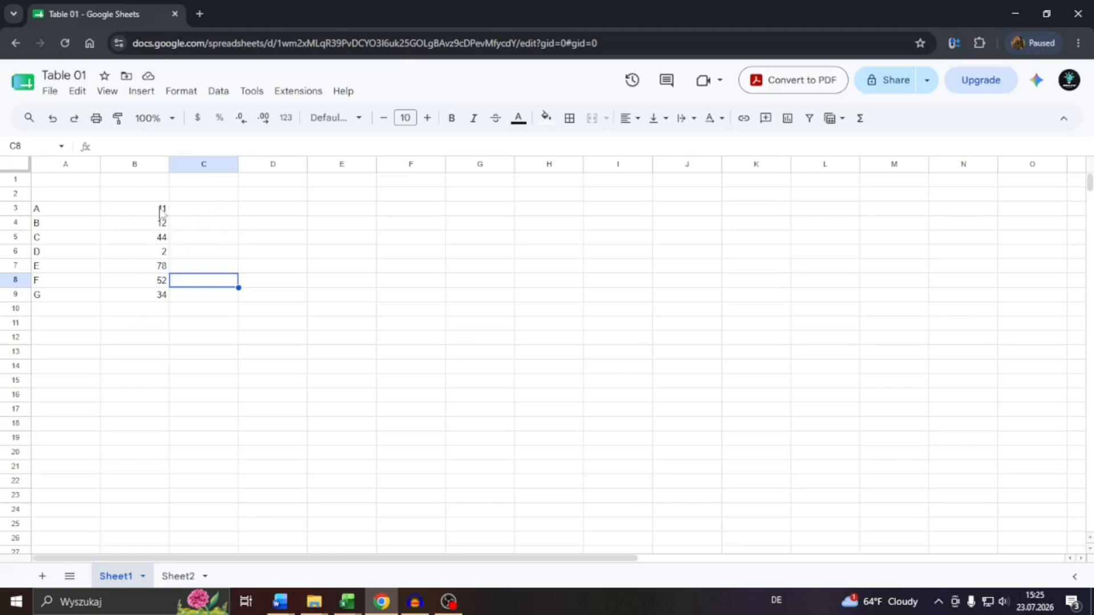
left_click(118, 147)
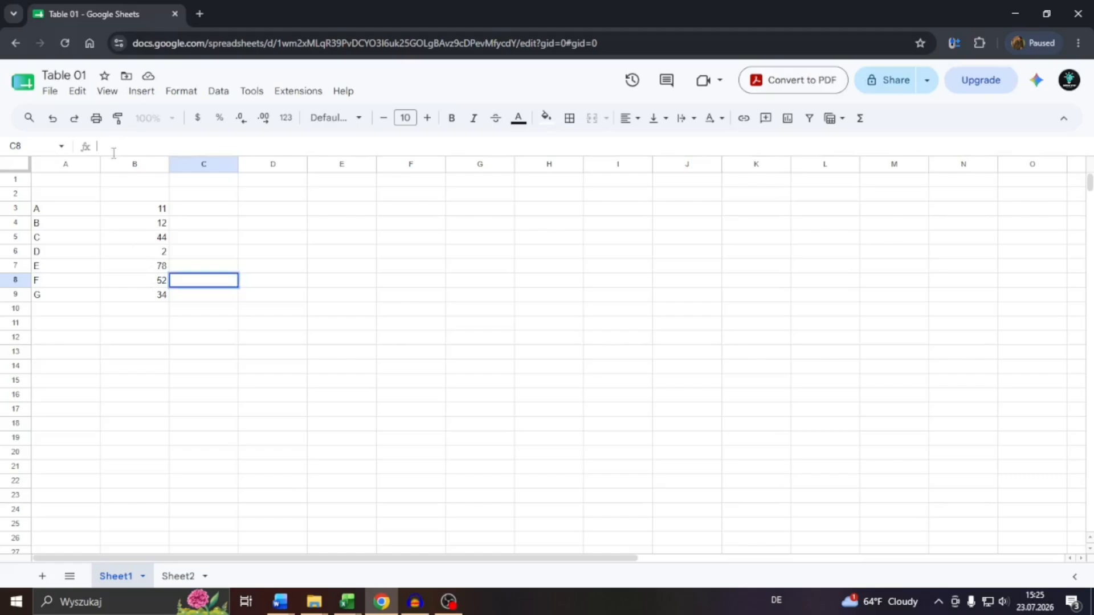
left_click(154, 297)
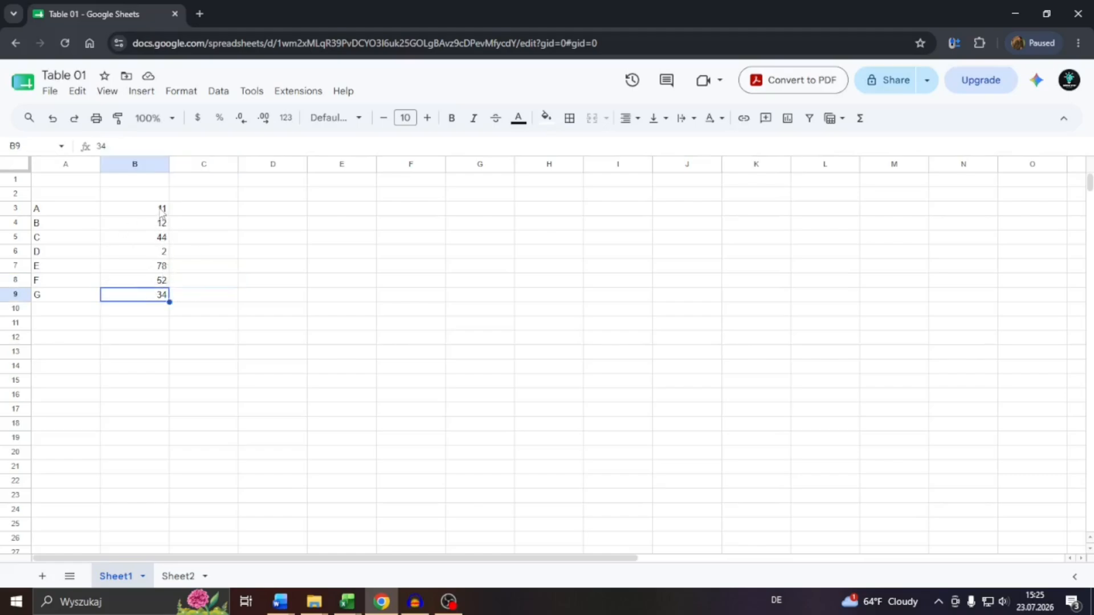
left_click(161, 209)
left_click_drag(162, 210, 162, 296)
left_click(183, 236)
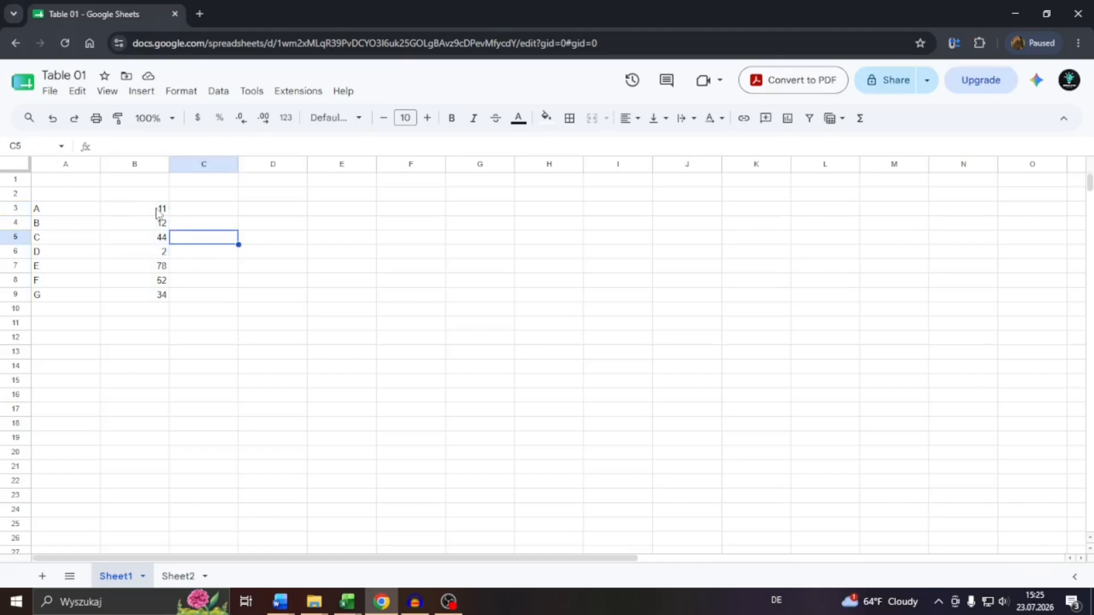
left_click_drag(155, 212, 145, 293)
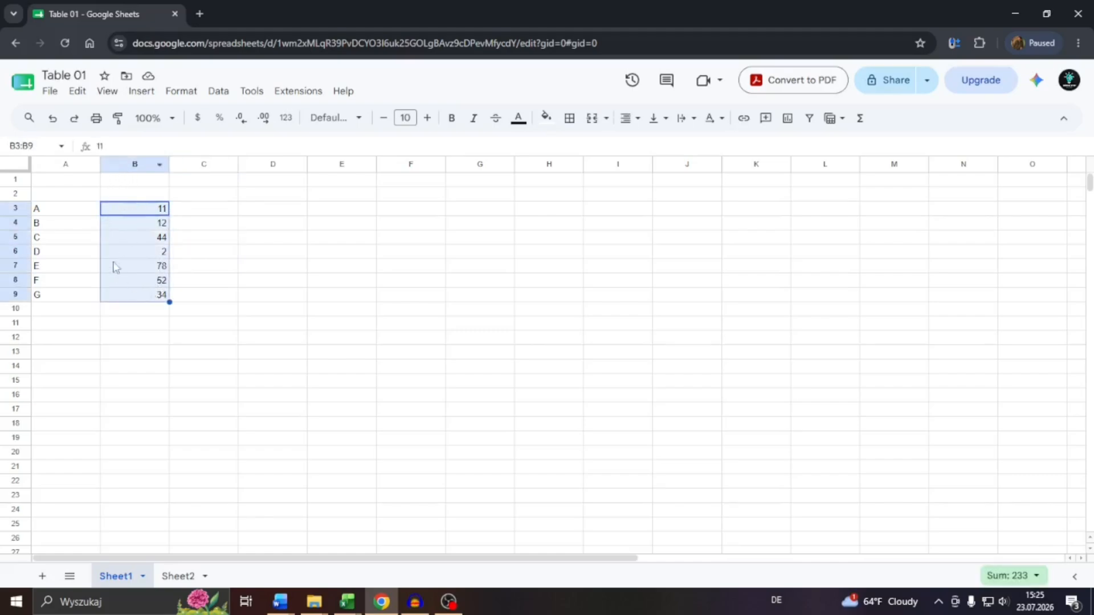
left_click(218, 294)
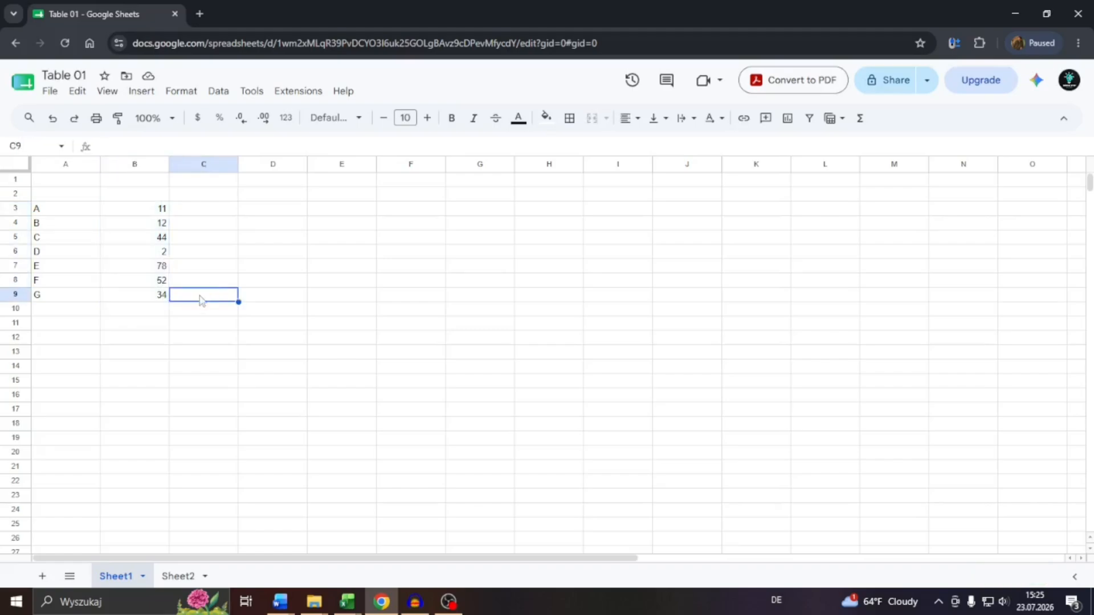
Enter the formula =SUM(B3:B9) in cell B10 to total the column.
double_click(157, 310)
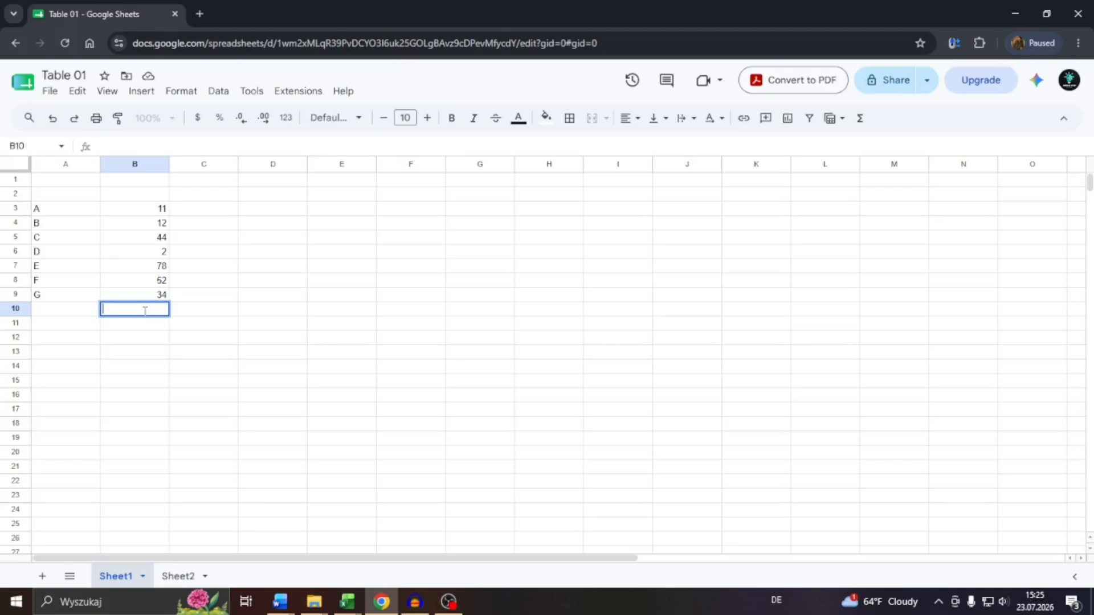
type("=")
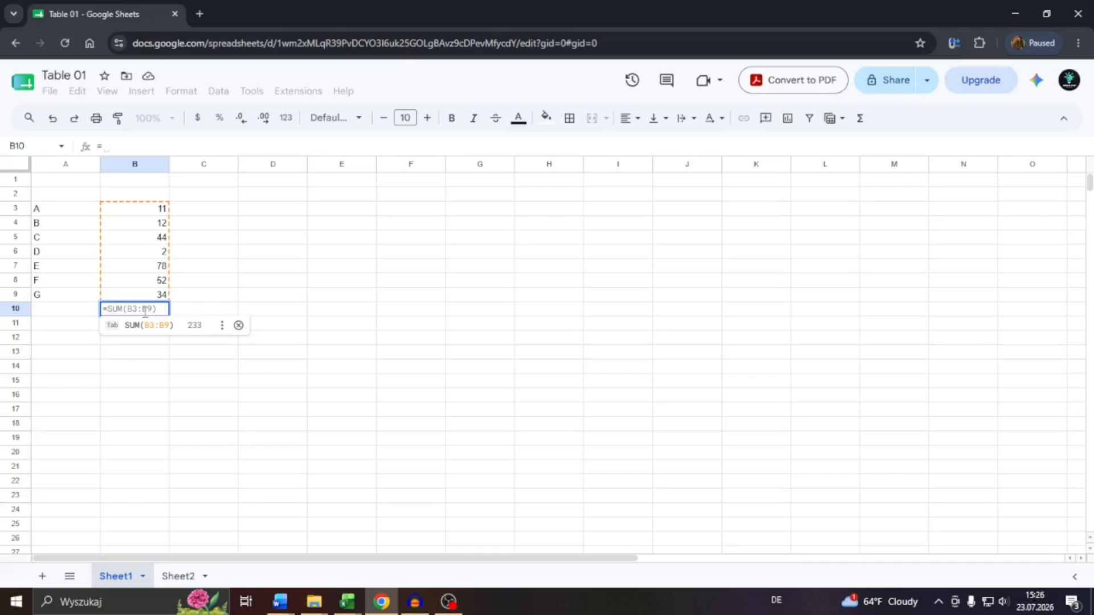
type("SUM")
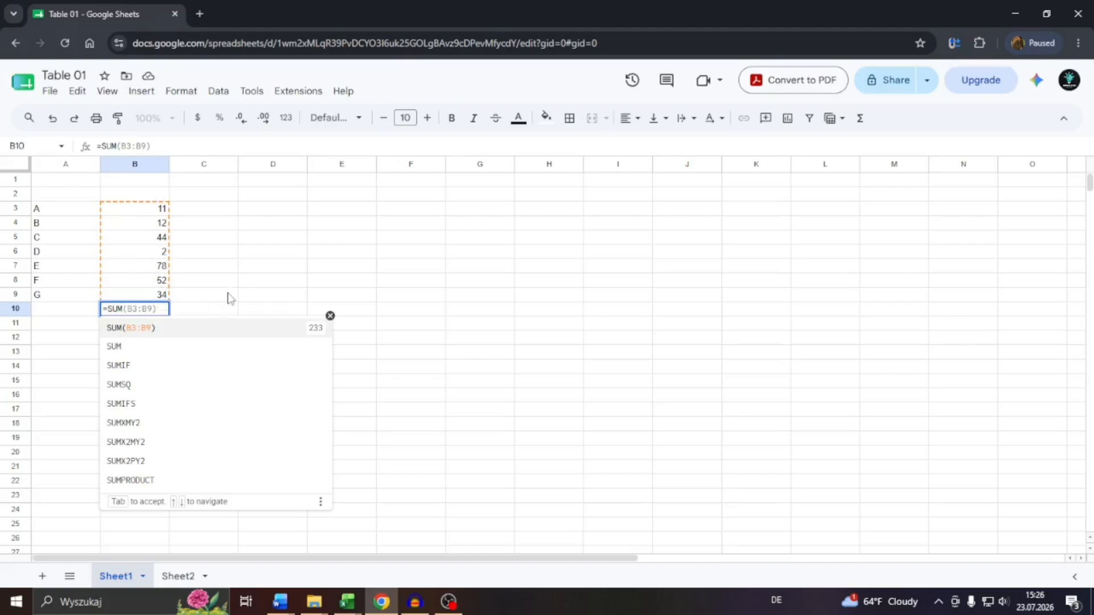
type("(")
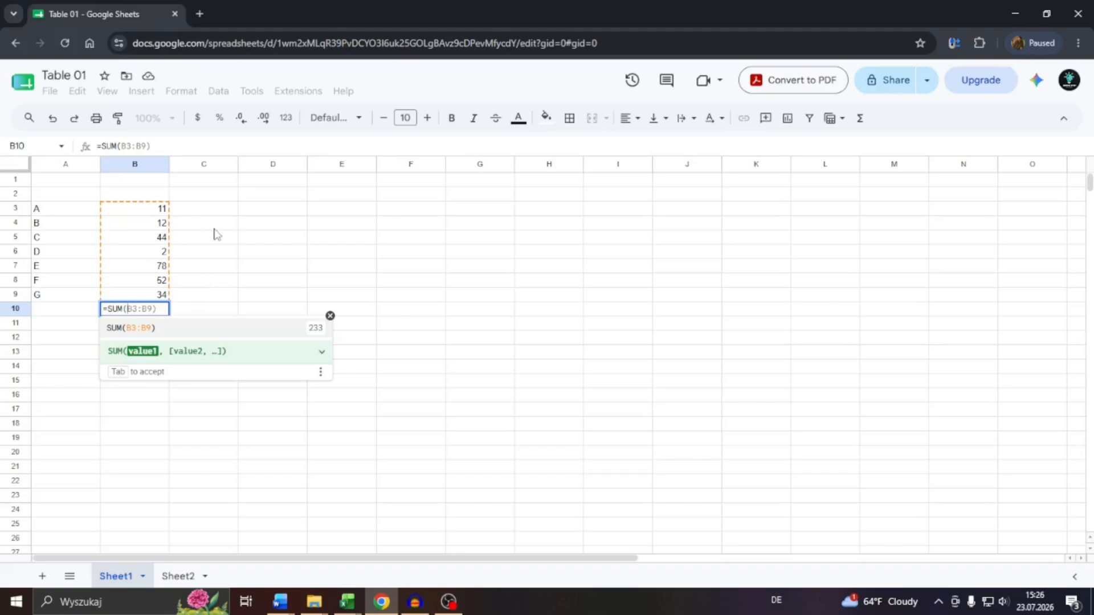
type("B3")
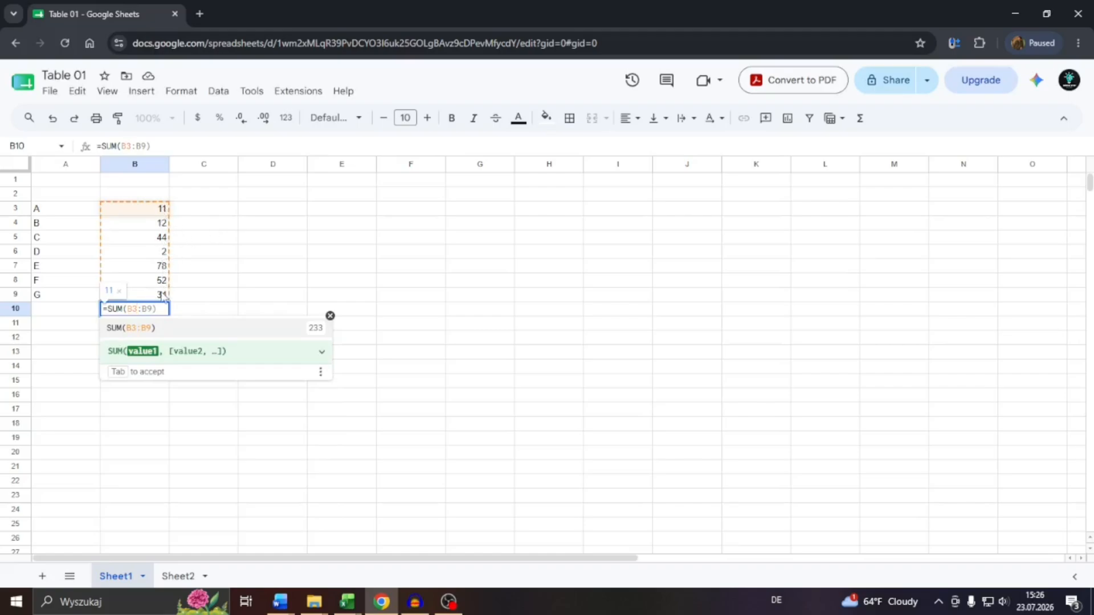
type(":")
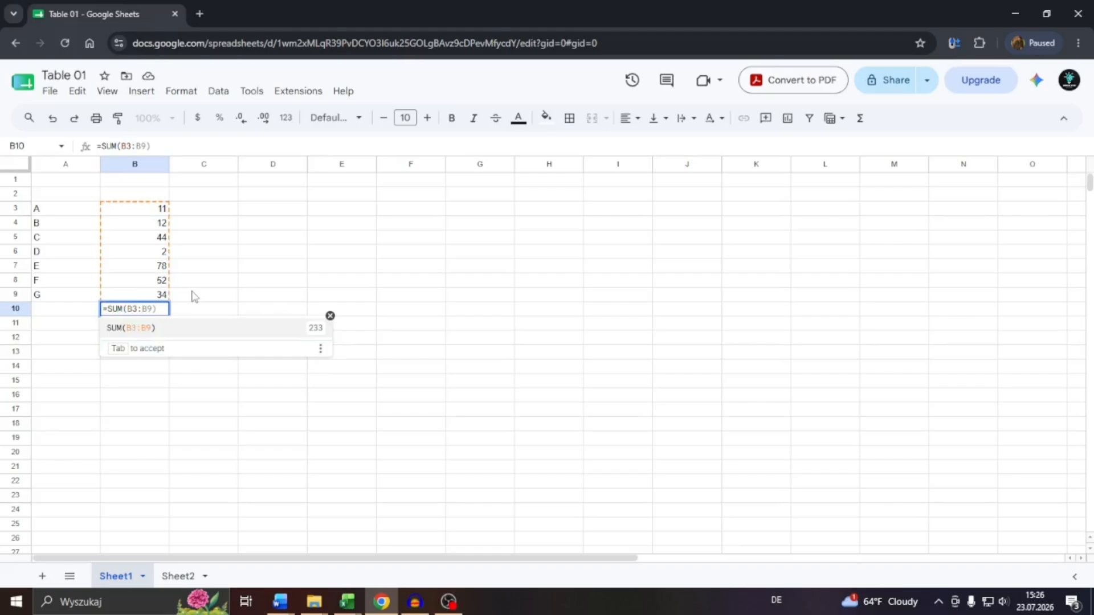
type("B")
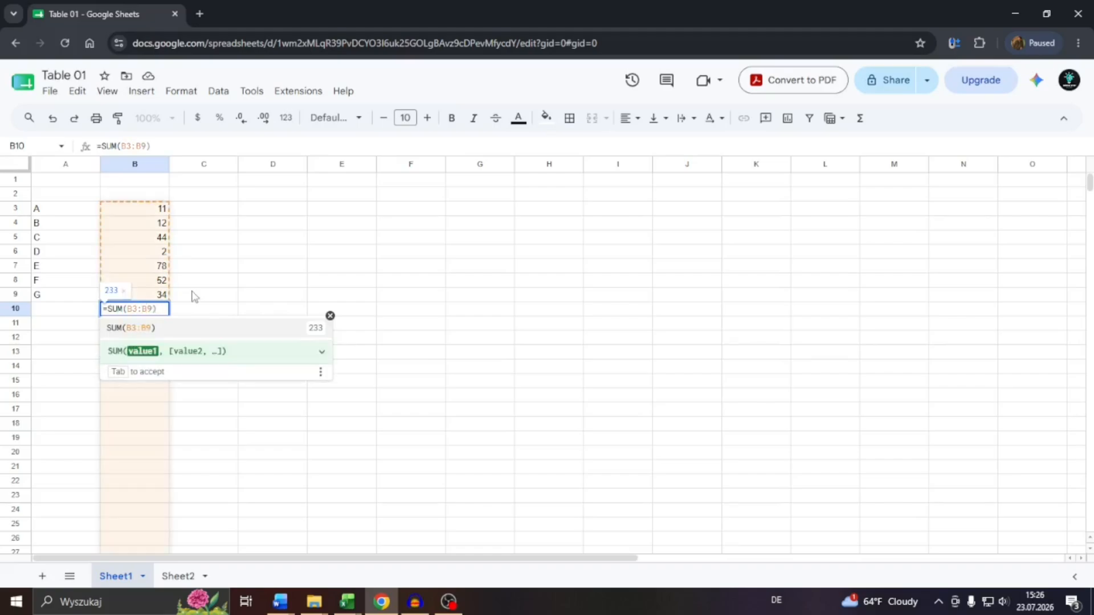
type("9)")
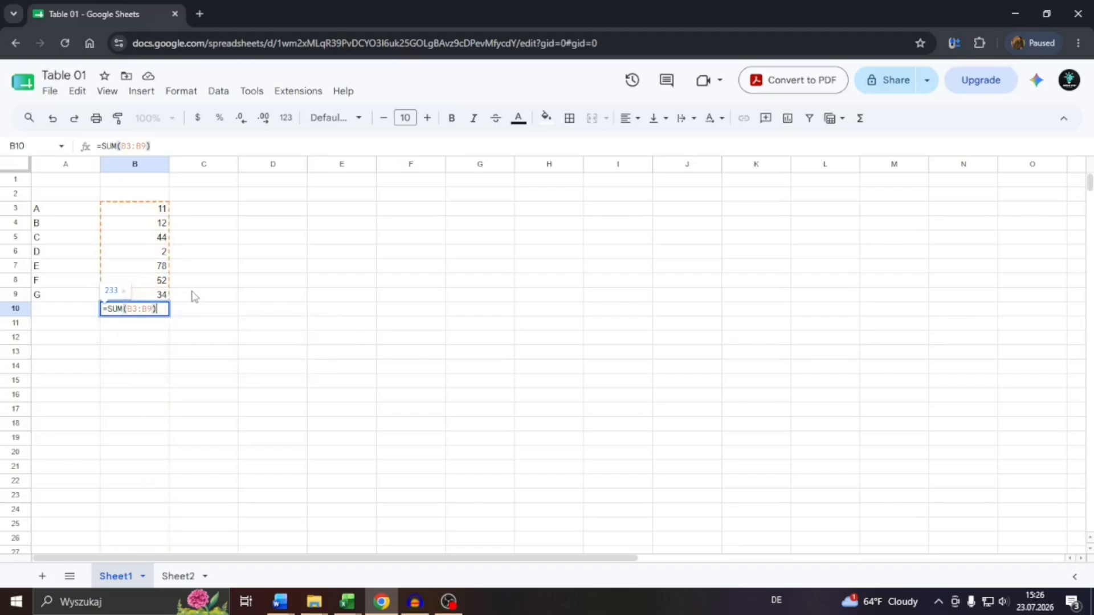
key("Return")
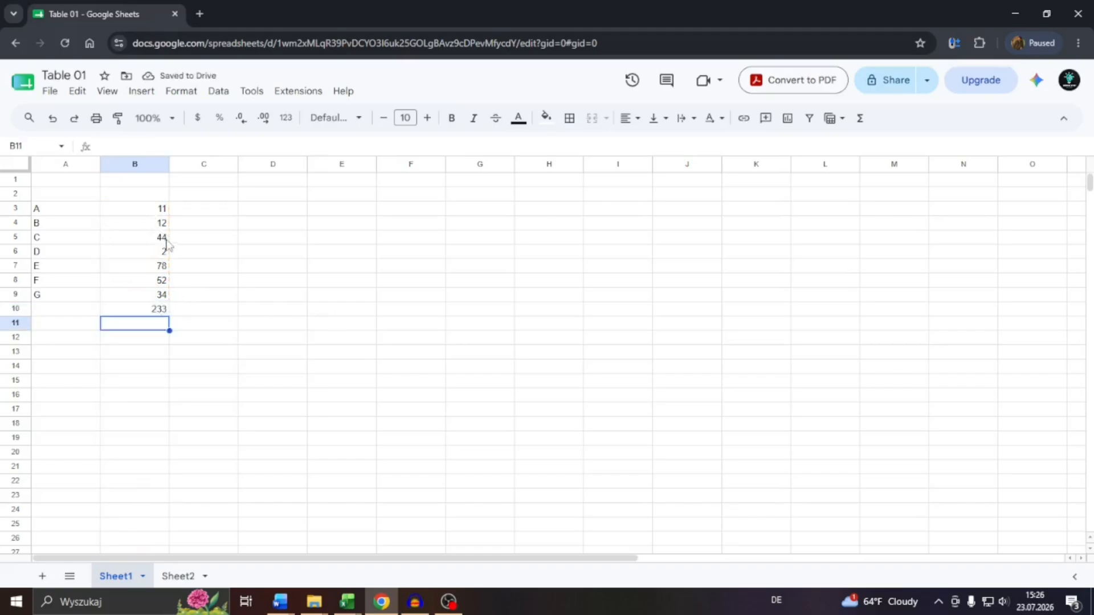
Clear cell B10 and enter the formula =SUM(B6:B7:B9) instead.
left_click(160, 314)
key("Delete")
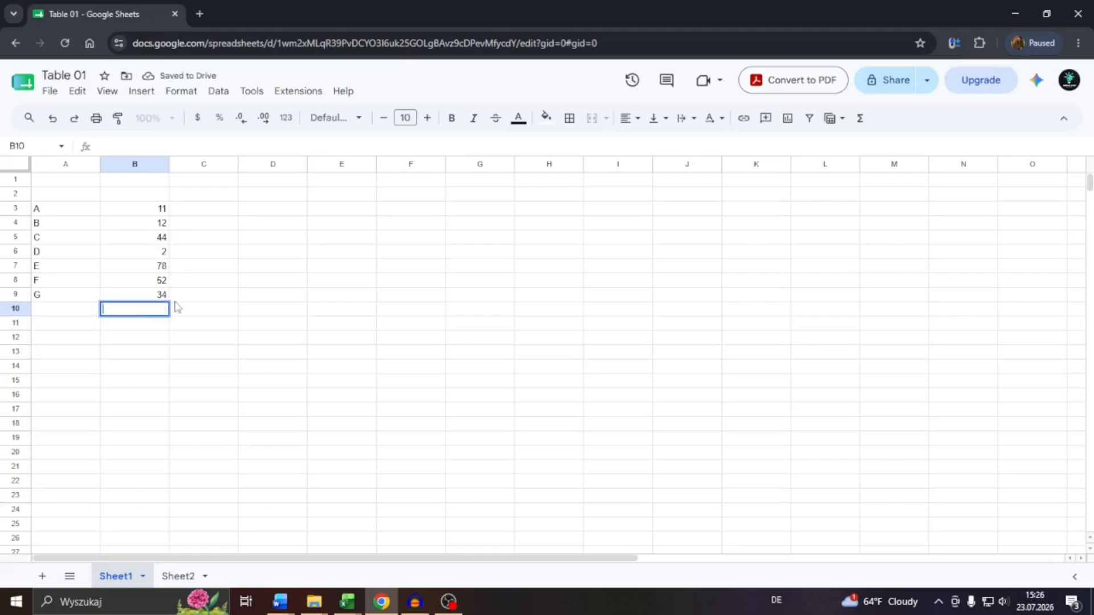
type("=SUM")
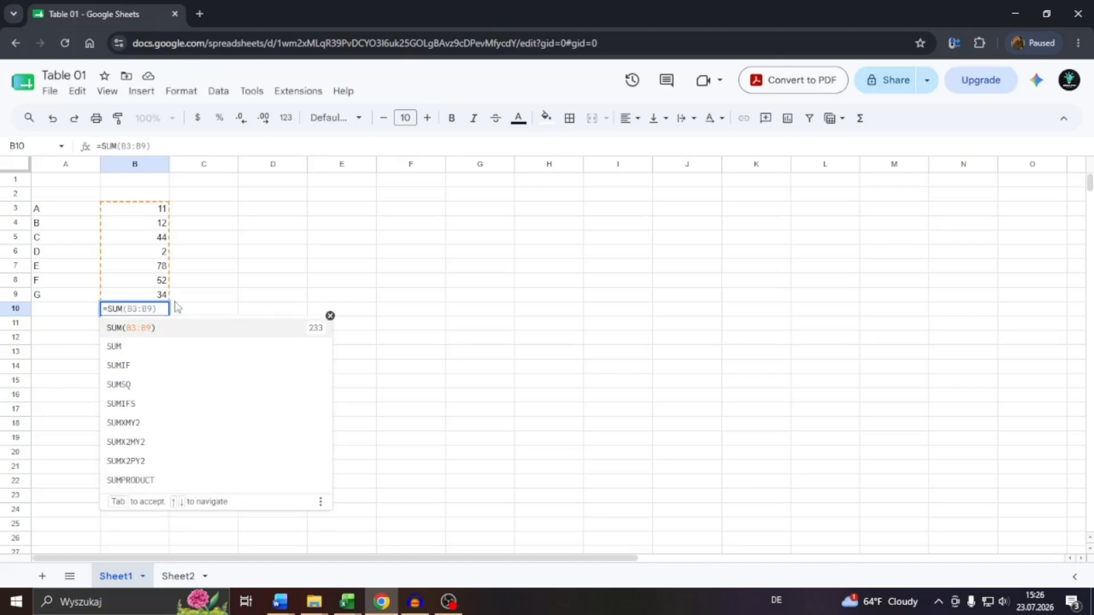
type("(")
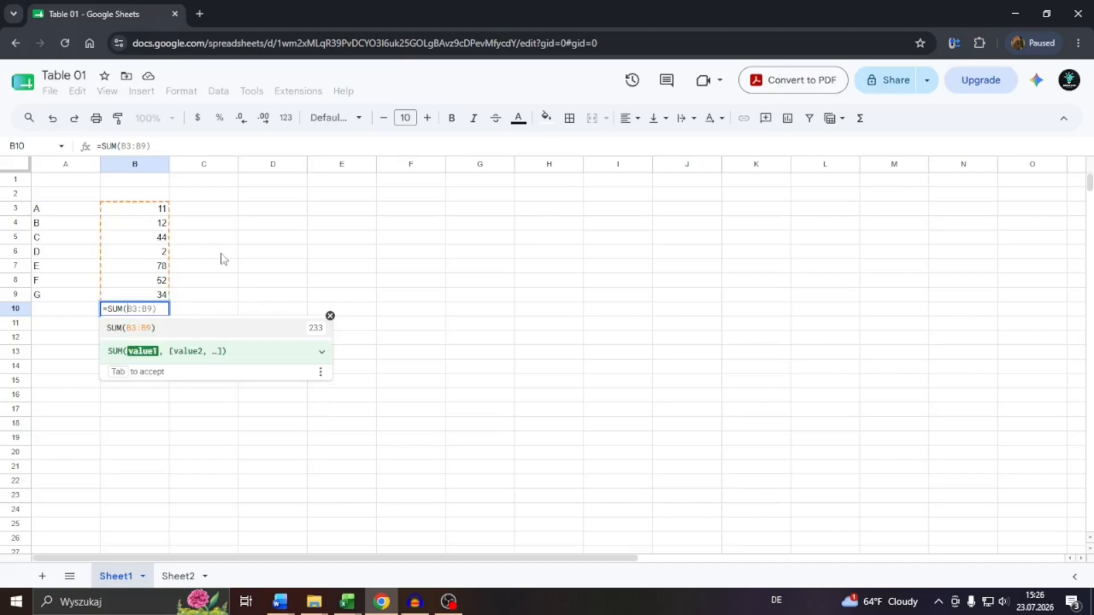
type("B6")
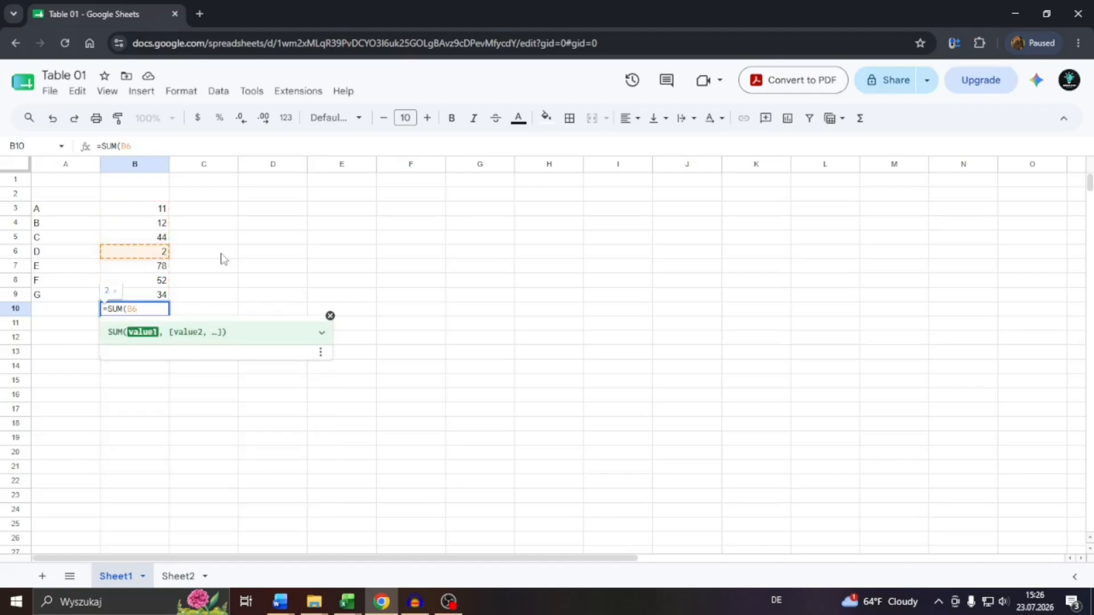
type(":")
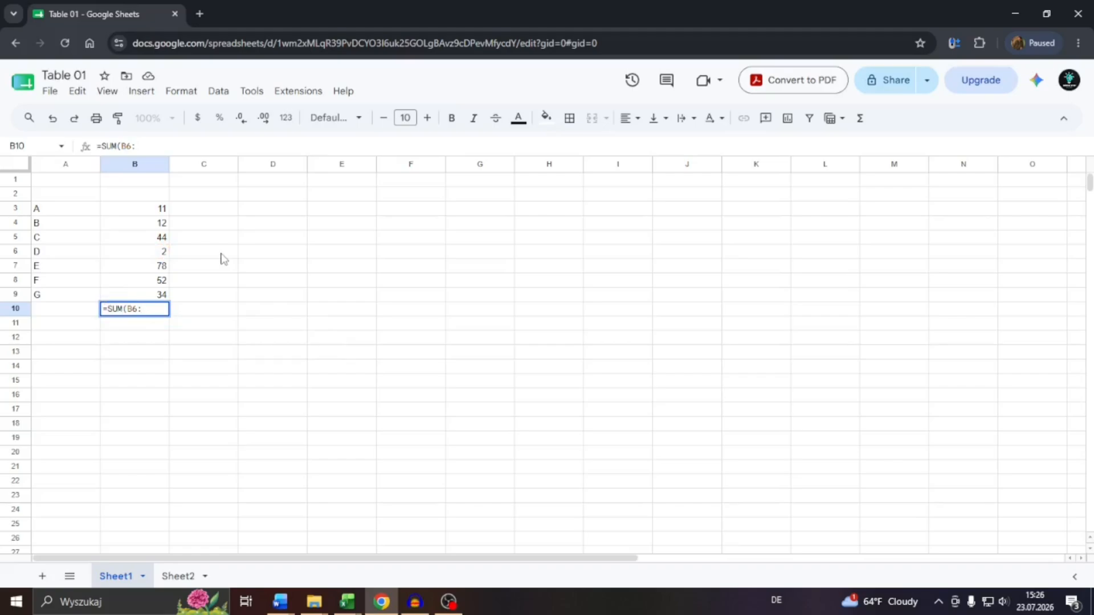
type("B7")
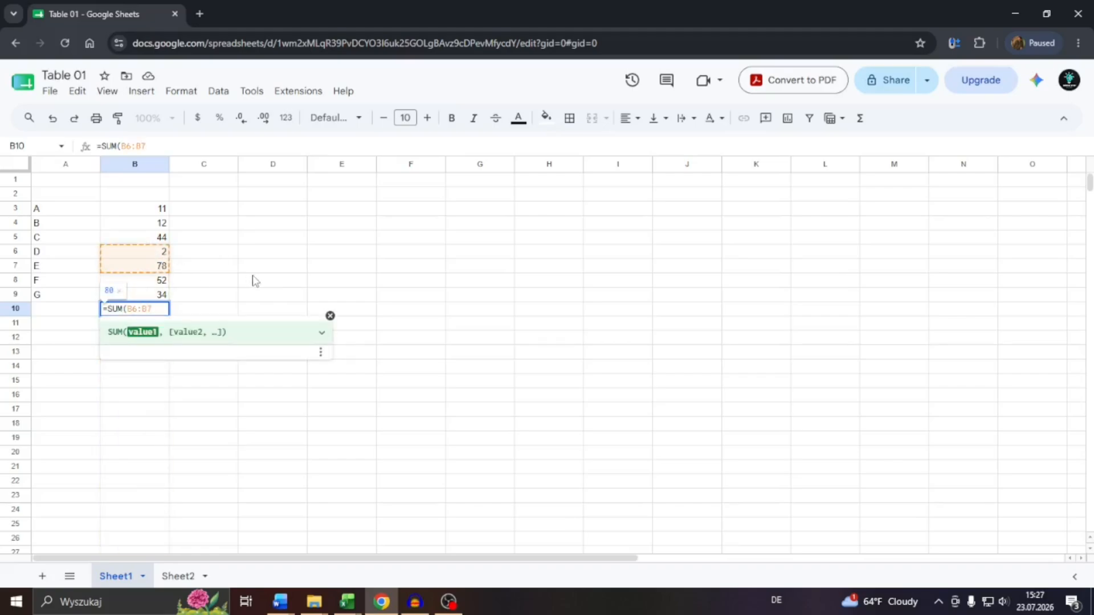
type(")")
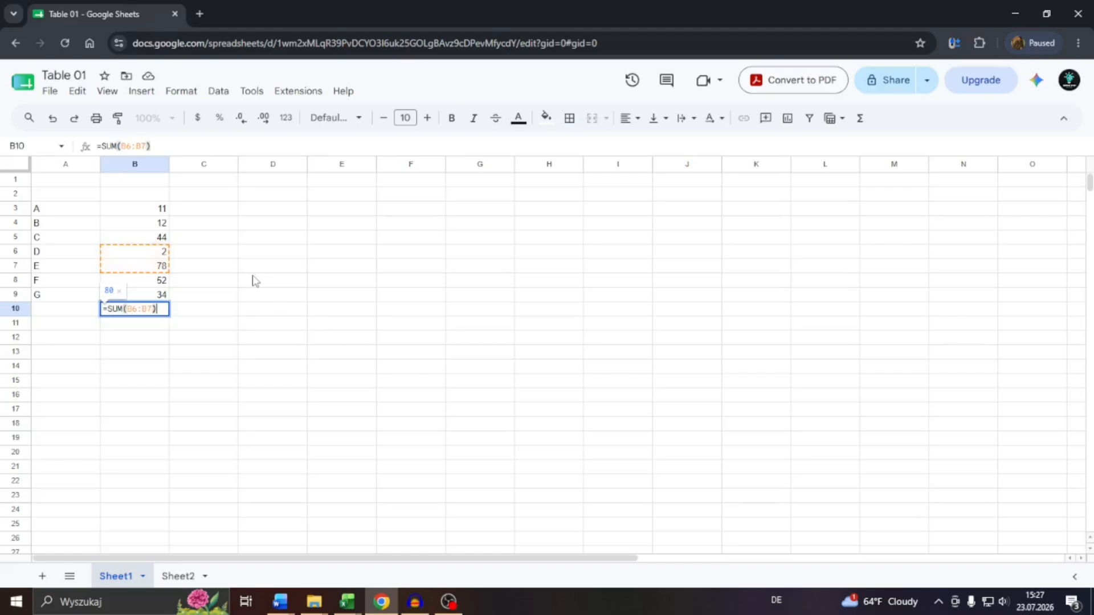
key("Left")
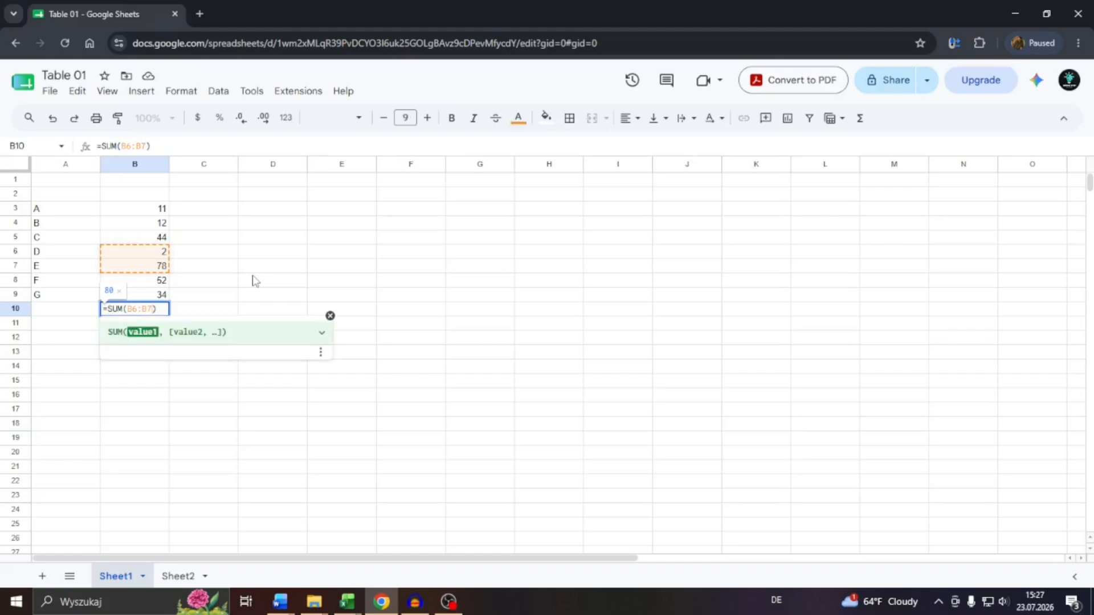
type(":")
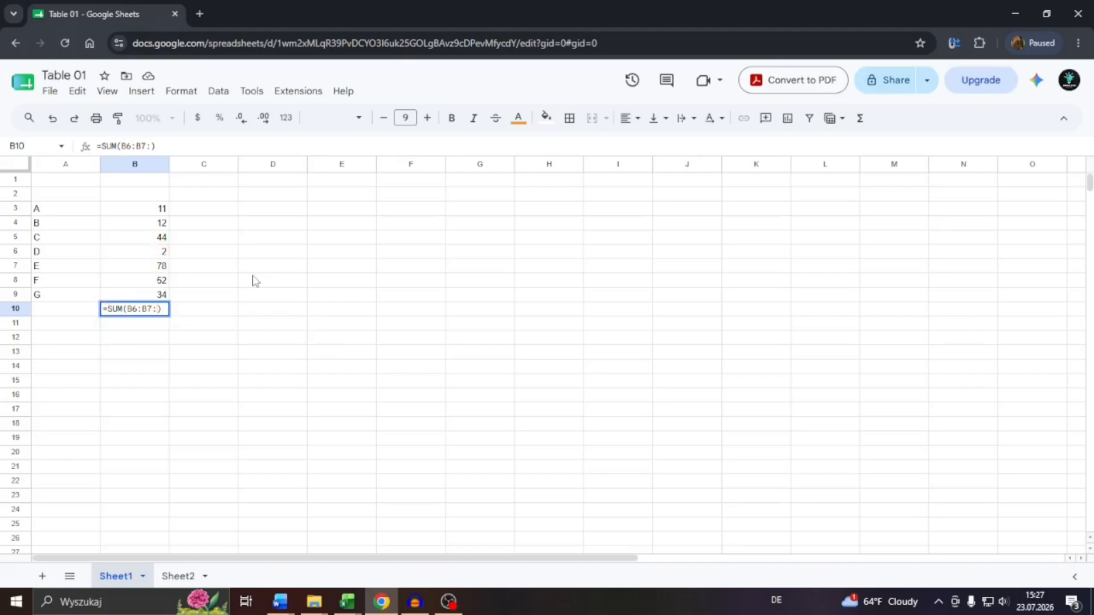
type("B9")
key("Return")
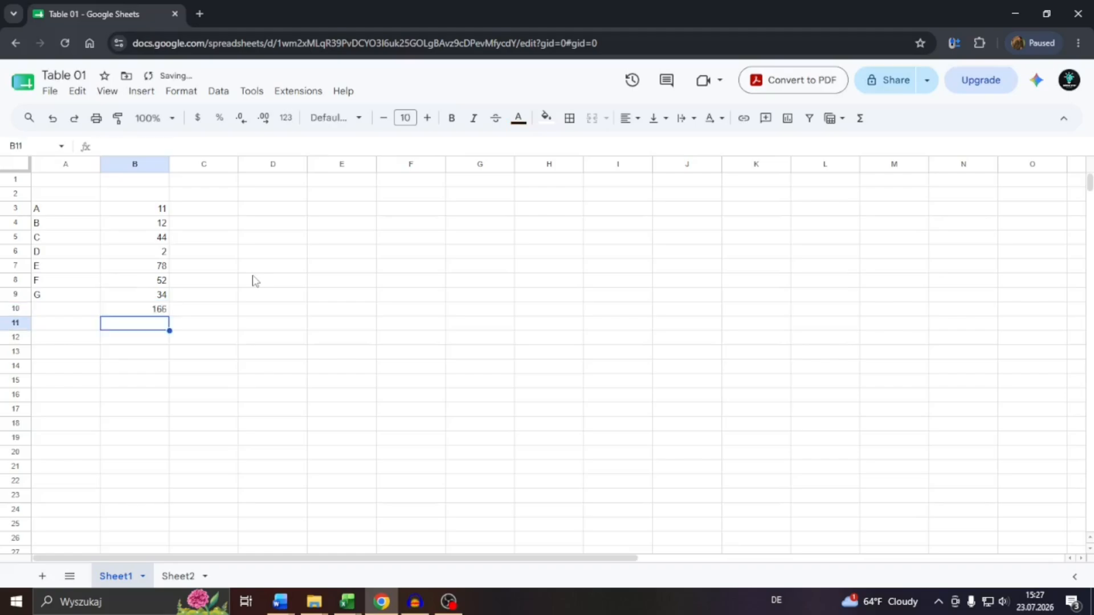
Inspect the total in B10 and the individual values in column B.
left_click(151, 304)
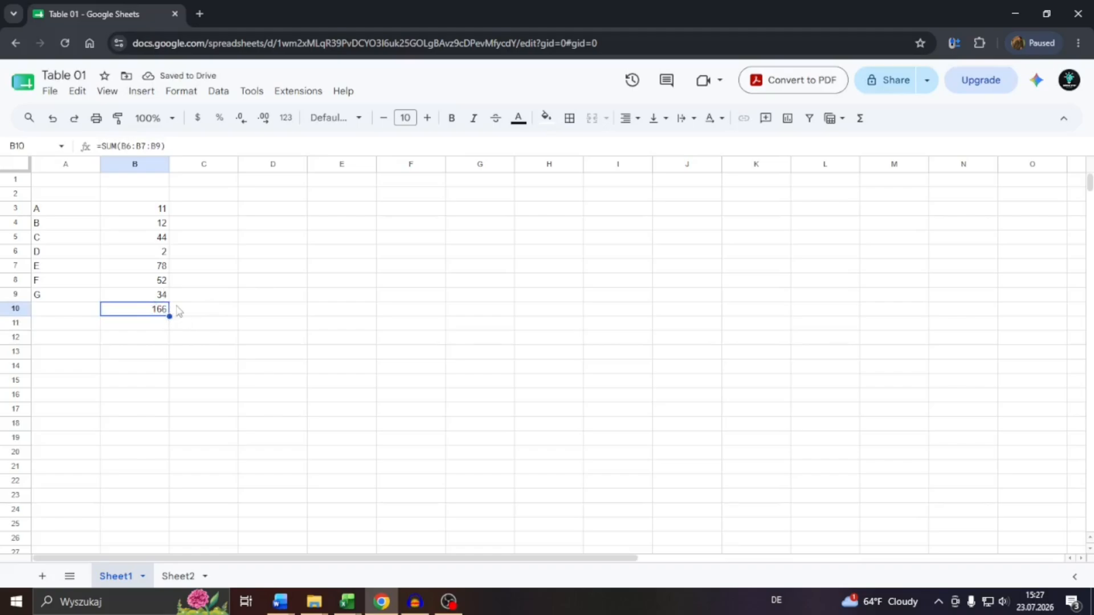
left_click(166, 283)
left_click(164, 255)
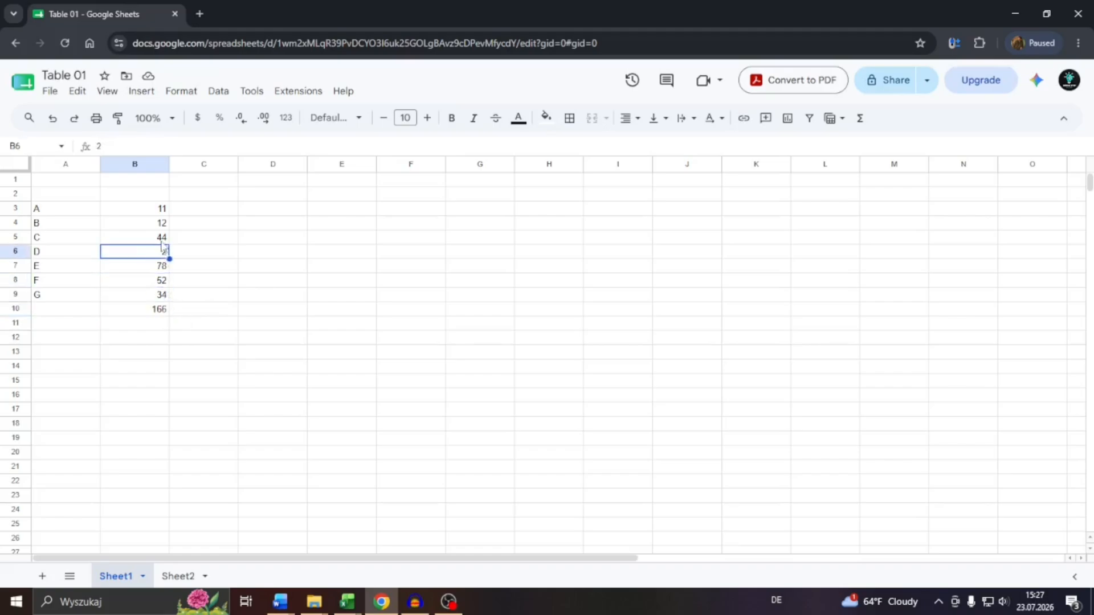
left_click(164, 239)
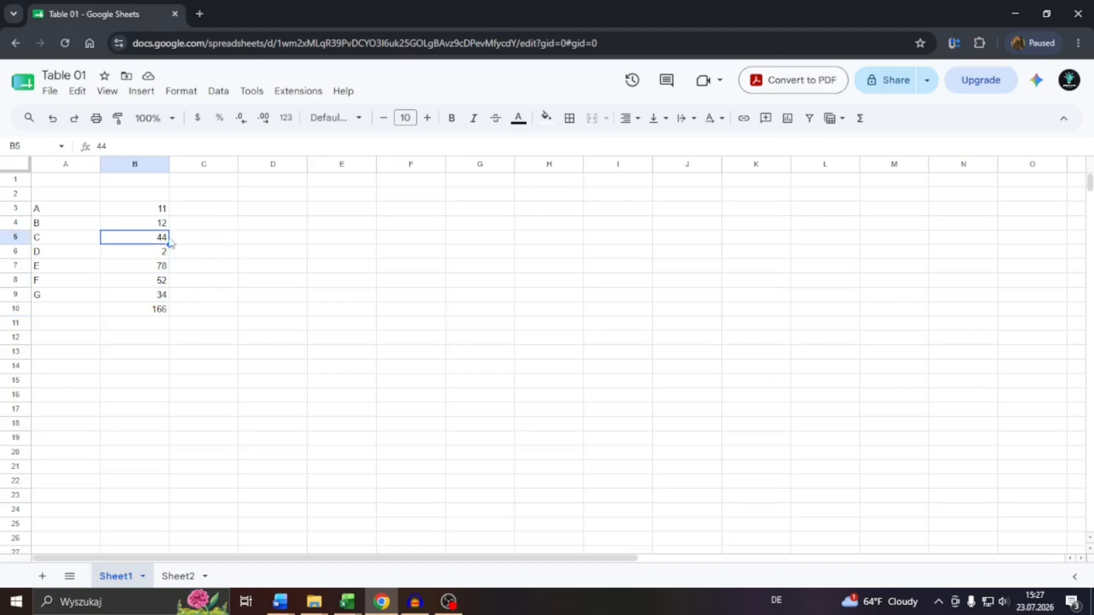
Replace the formula in B10 with a MIN function over B3:B9, =MIN(B3:B9).
double_click(162, 308)
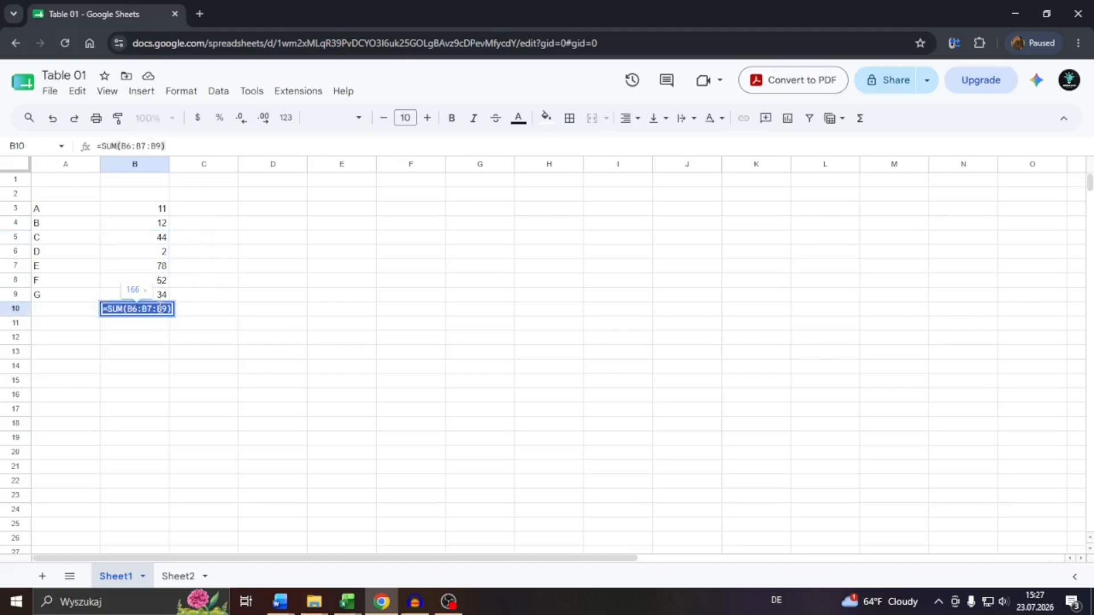
key("BackSpace")
type("=")
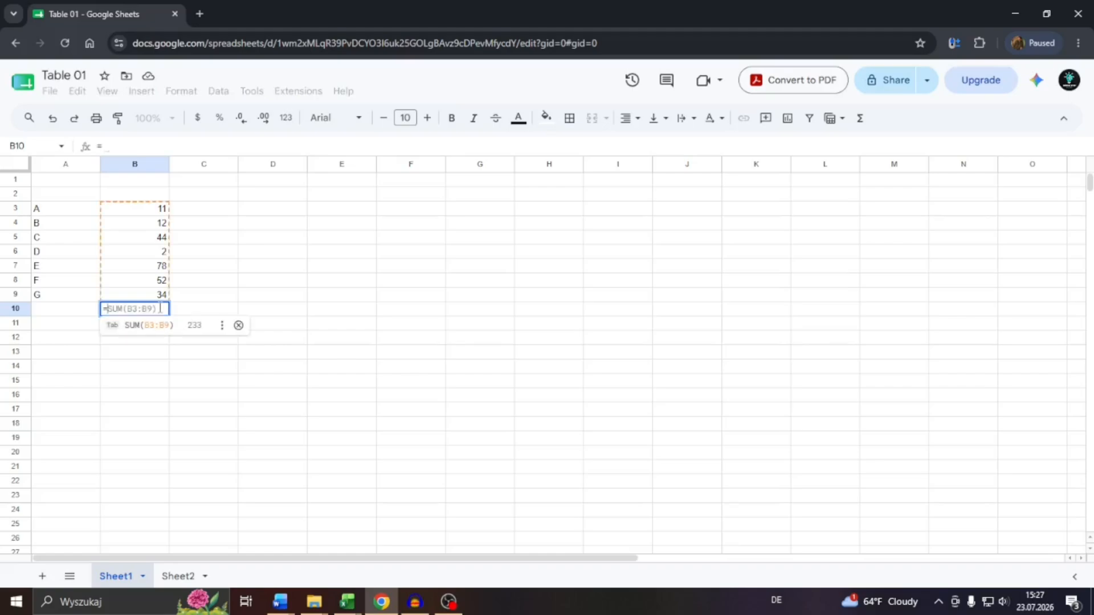
type("ADD")
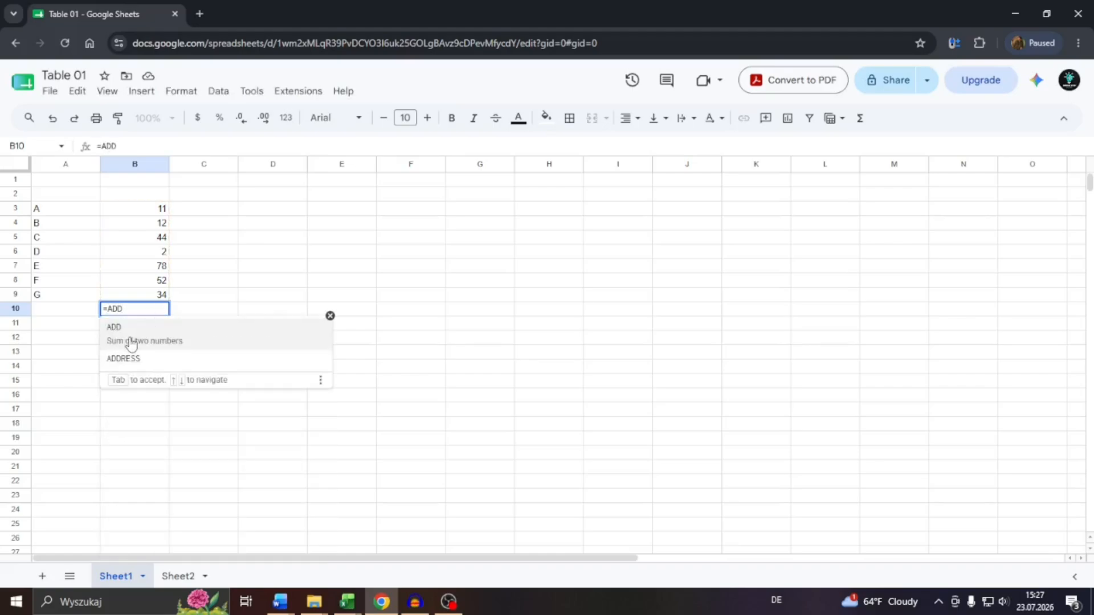
key("BackSpace")
key("BackSpace")
key("BackSpace")
type("MIN")
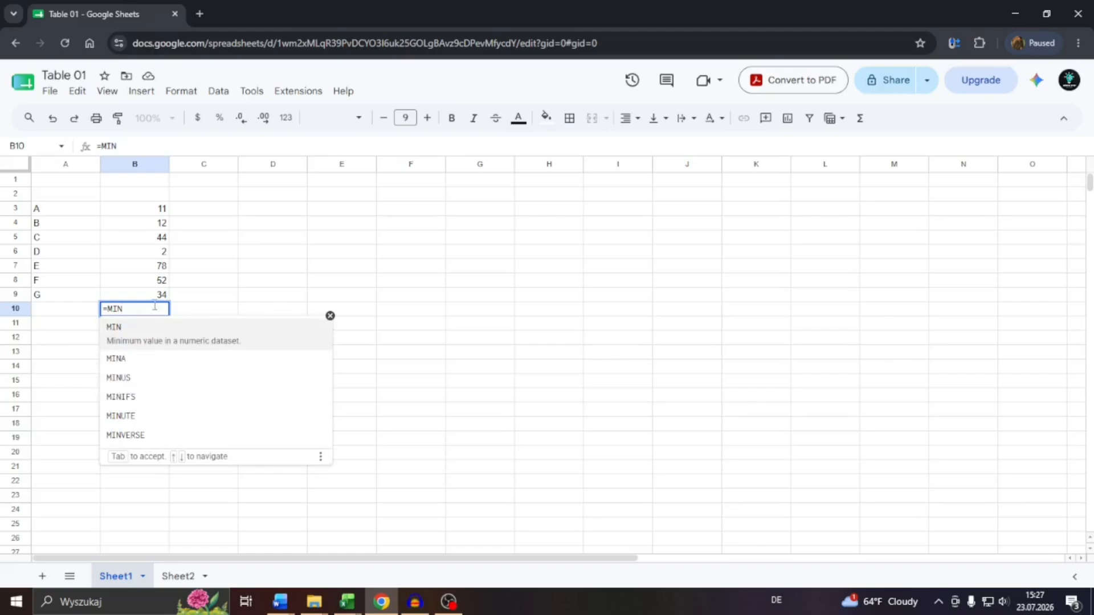
left_click(138, 327)
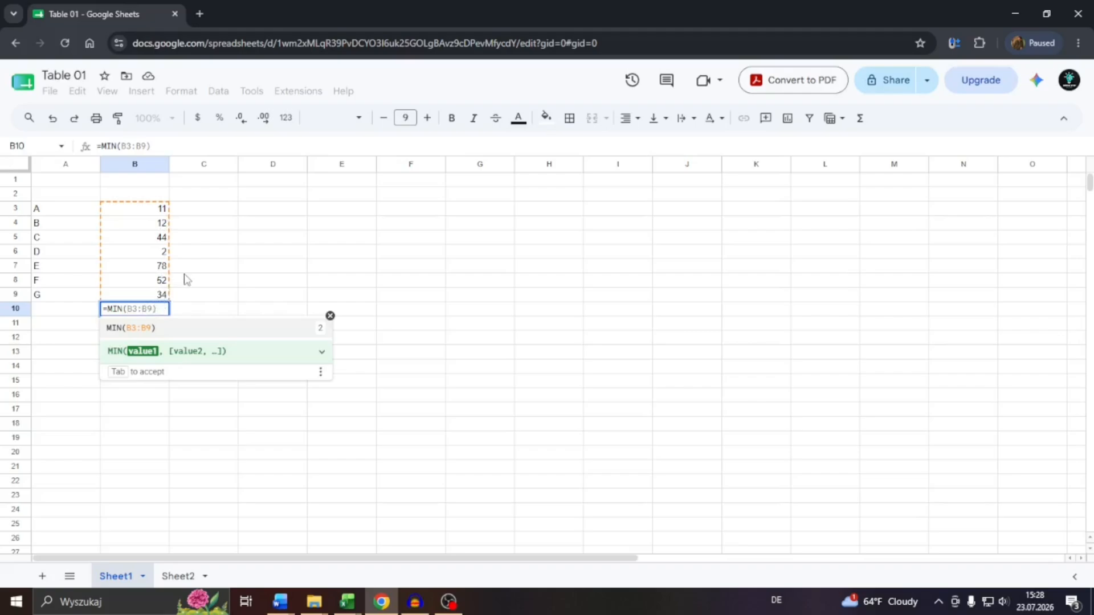
left_click(159, 308)
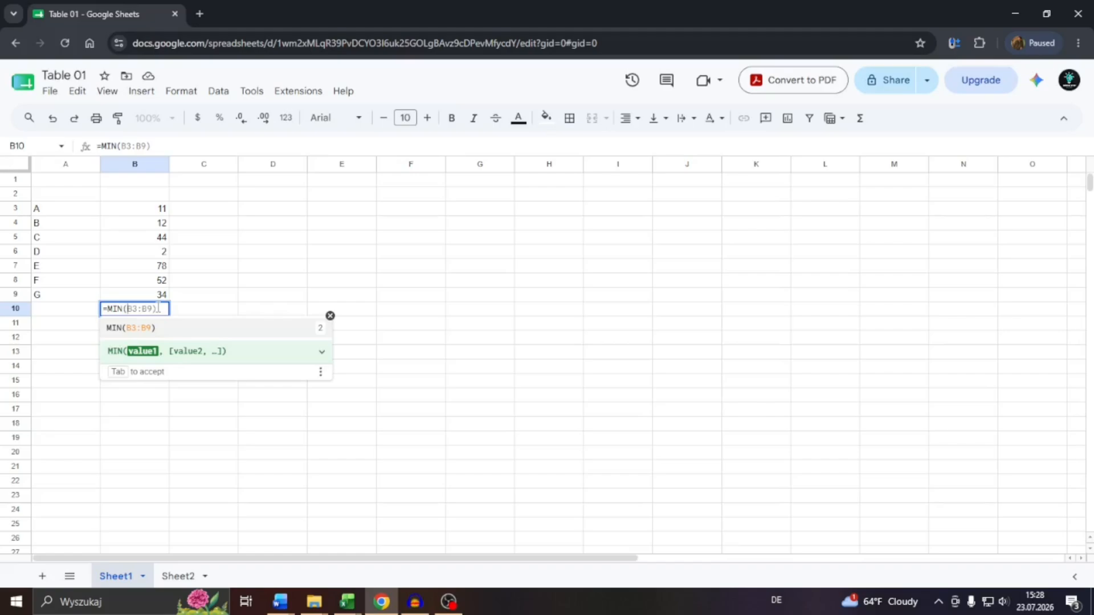